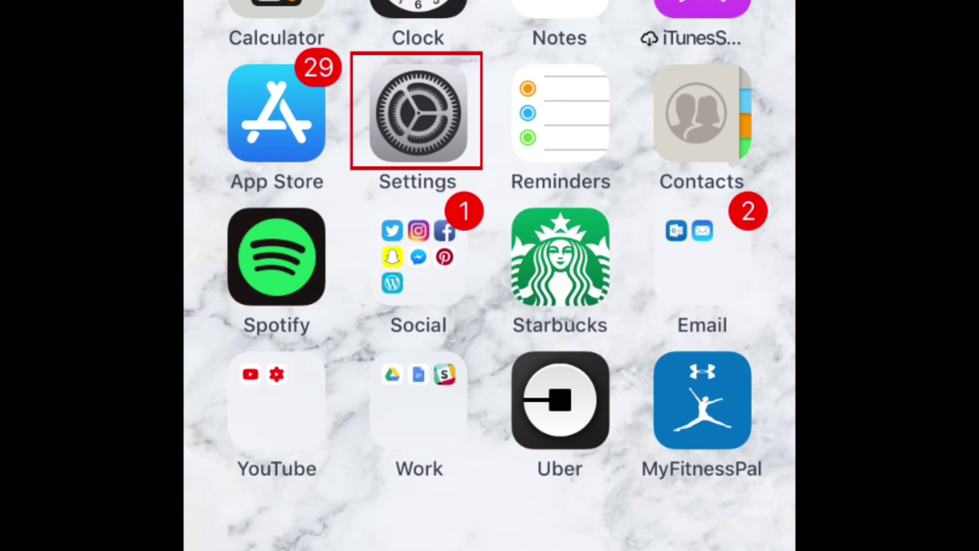
Switch on iCloud Photo Library in the iPhone's Photos settings
left_click(418, 112)
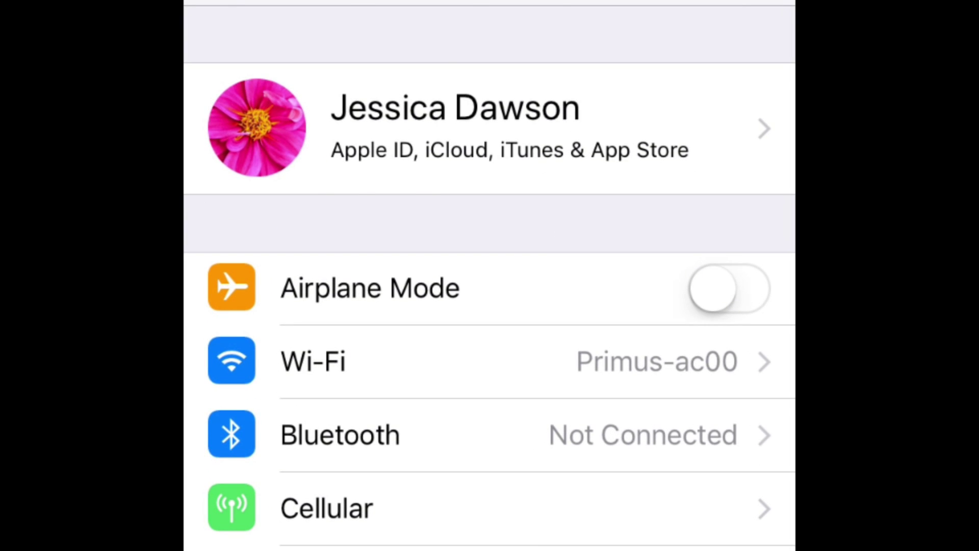
scroll(490, 276, "down", 15)
scroll(489, 276, "up", 2)
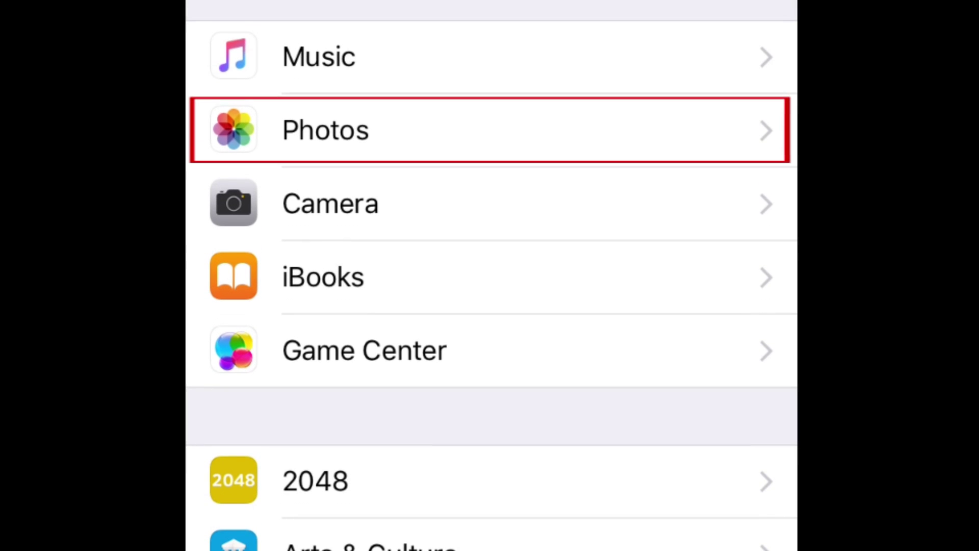
left_click(325, 130)
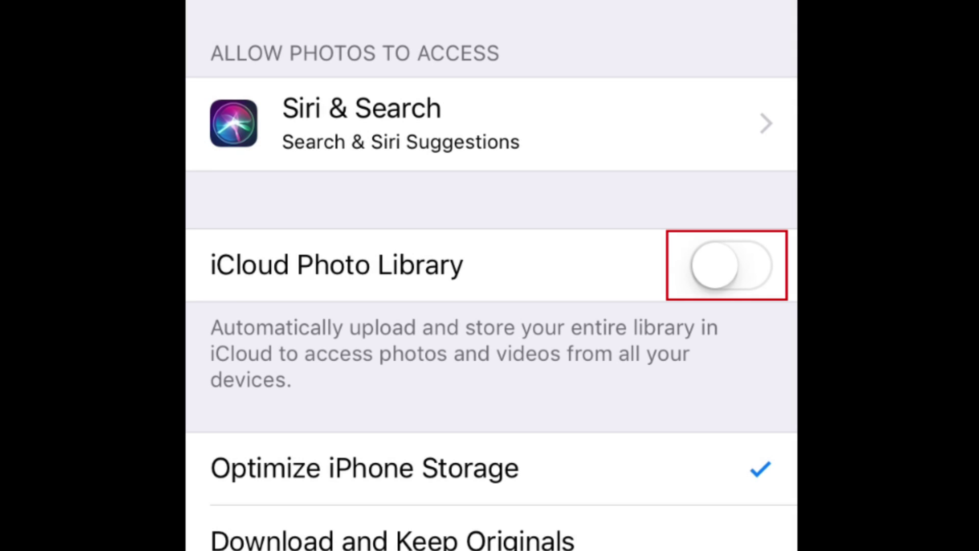
left_click(730, 265)
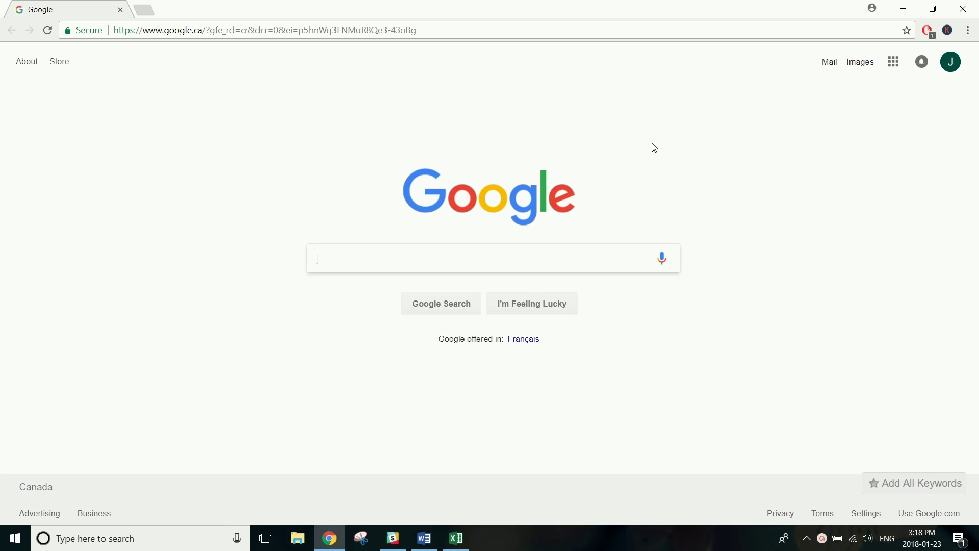
Search Google for 'download icloud for windows', download the installer from Apple Support, and run it
type("download ic")
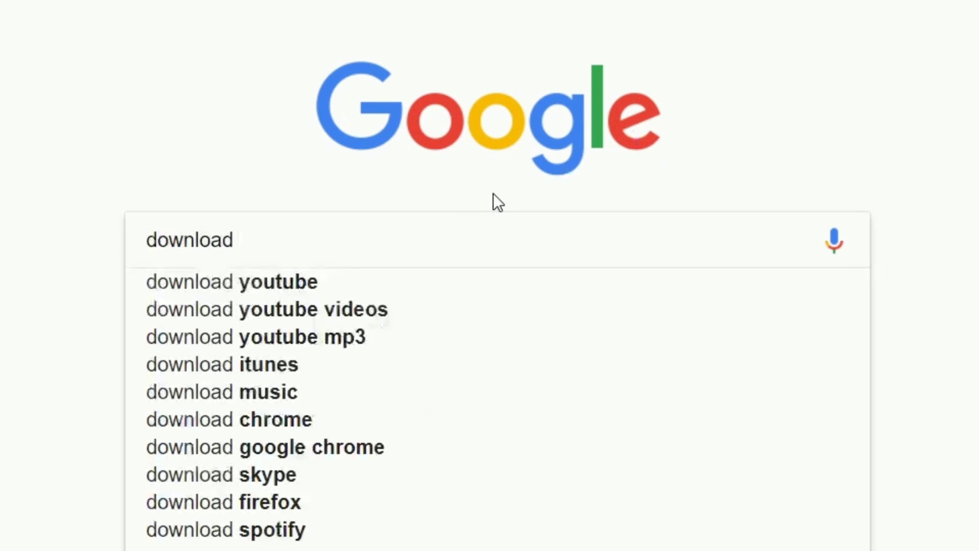
type("loud for windows")
key("Escape")
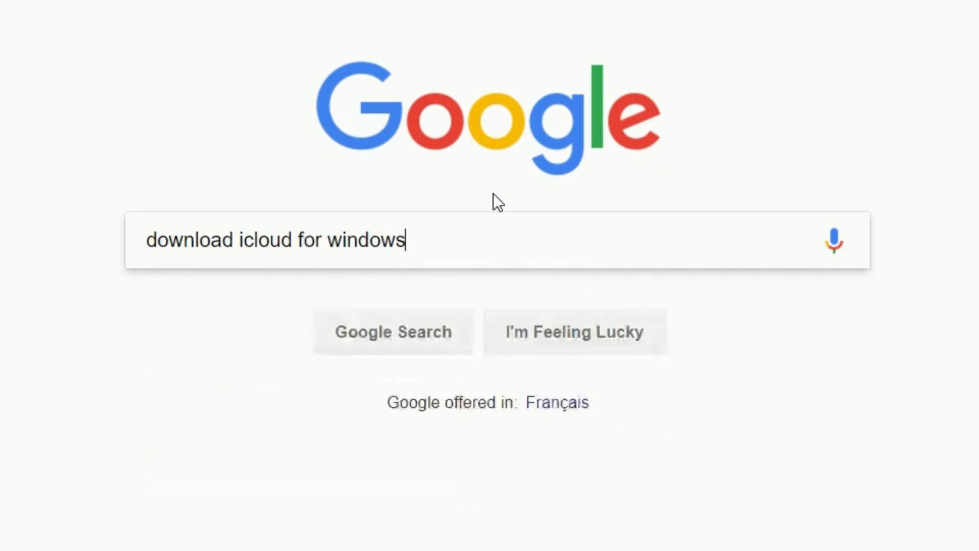
key("Return")
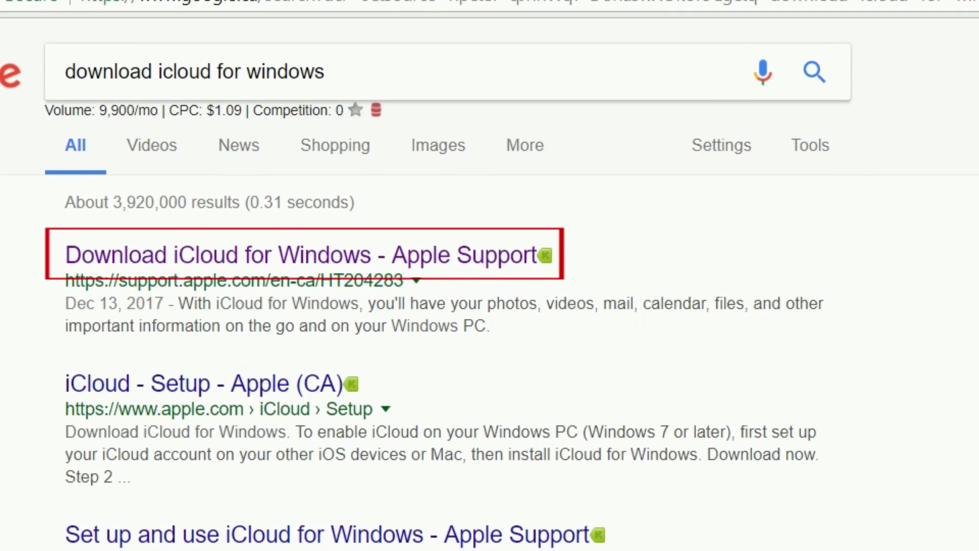
left_click(440, 261)
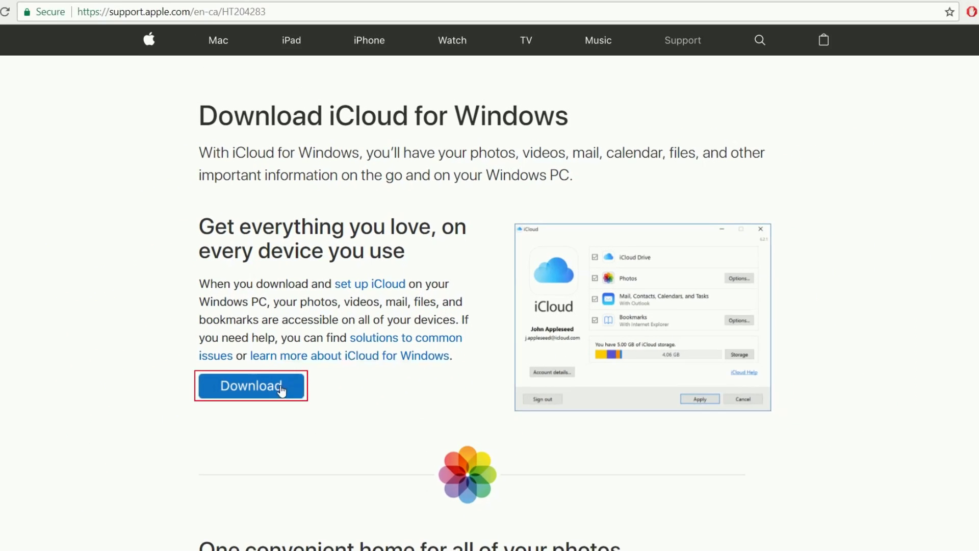
left_click(176, 485)
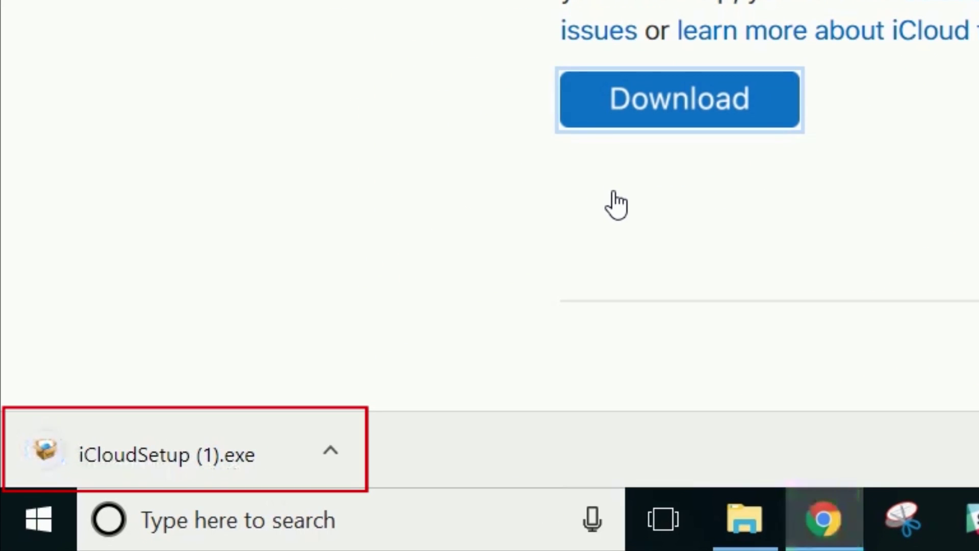
left_click(153, 459)
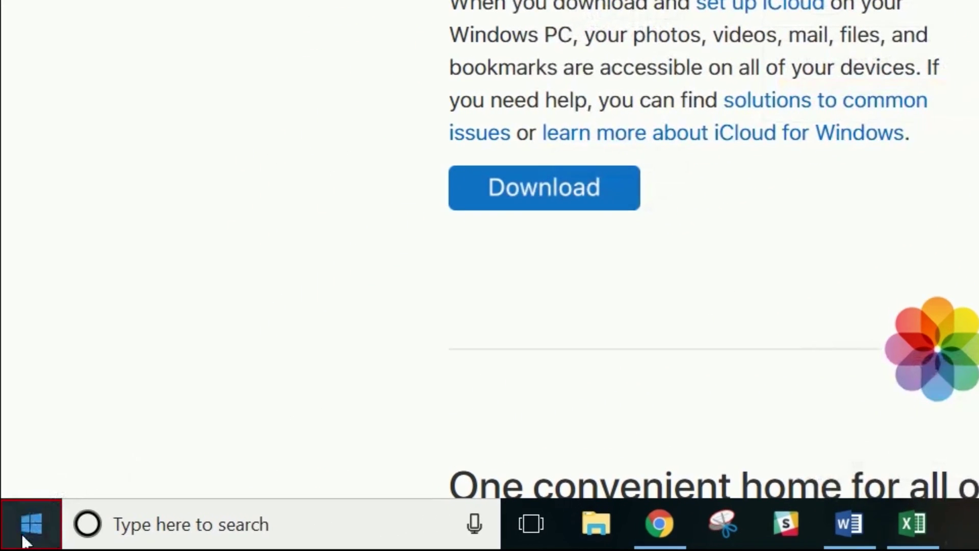
Launch iCloud for Windows, enable iCloud Photo Library and My Photo Stream for Photos, and apply
left_click(20, 542)
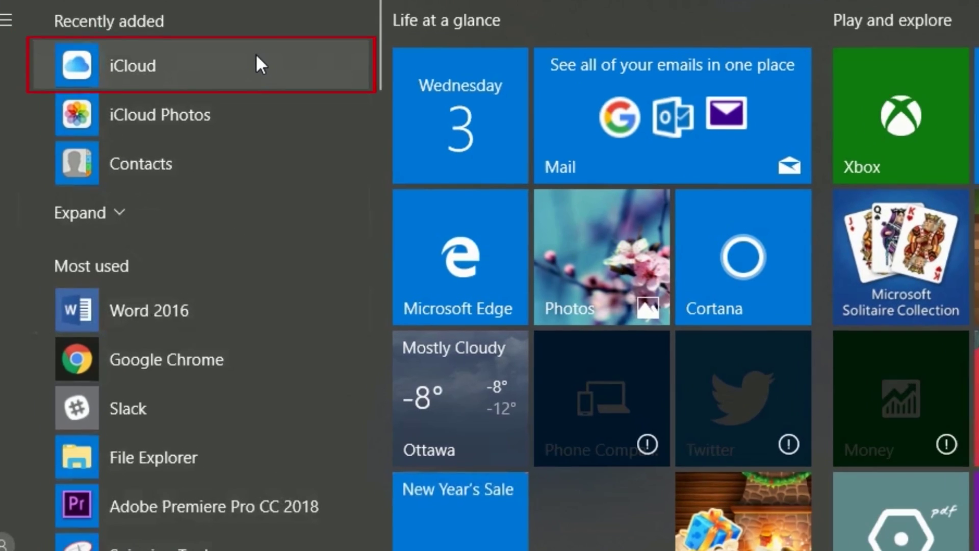
left_click(256, 57)
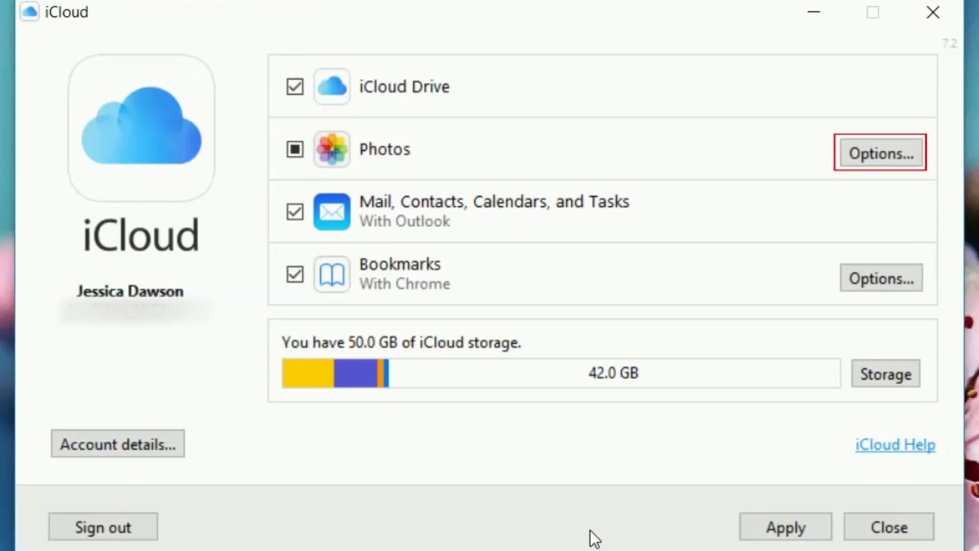
left_click(899, 151)
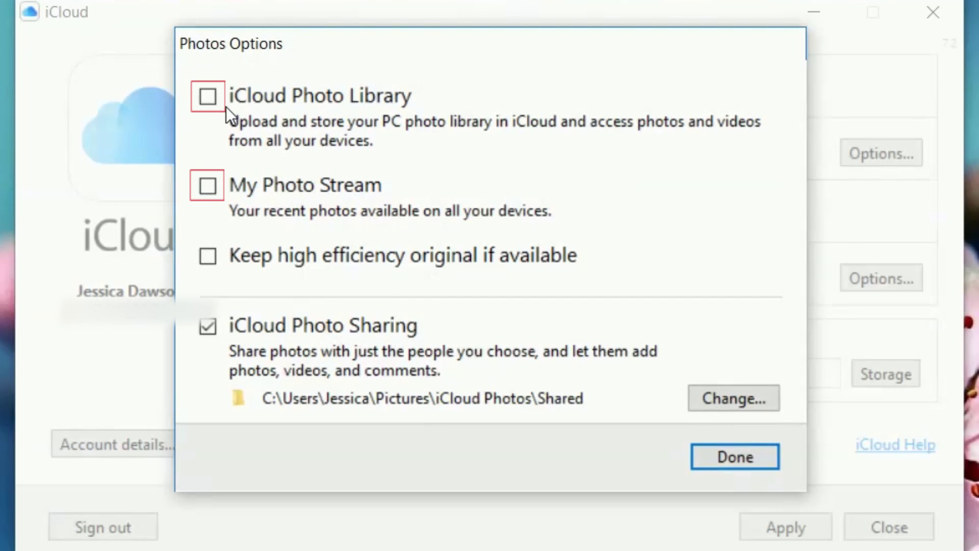
left_click(212, 99)
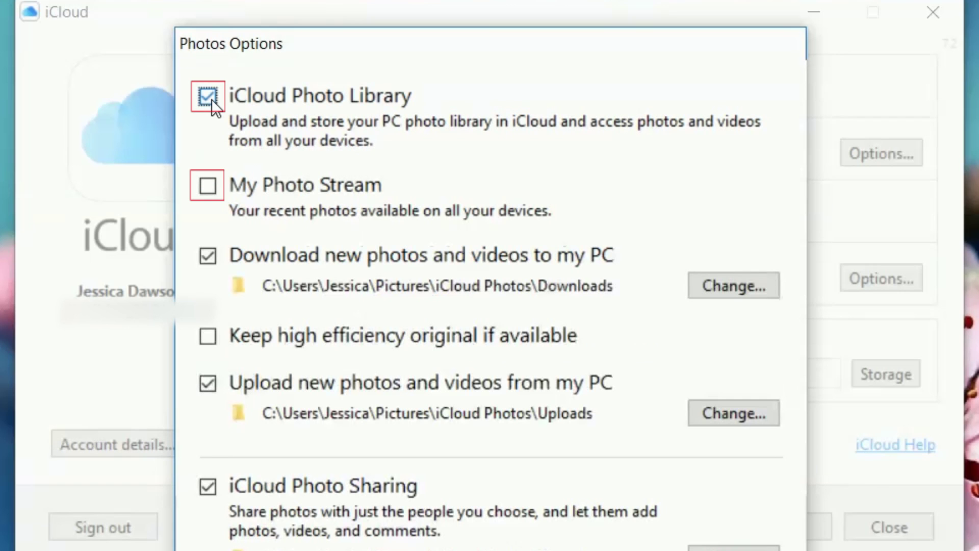
left_click(216, 190)
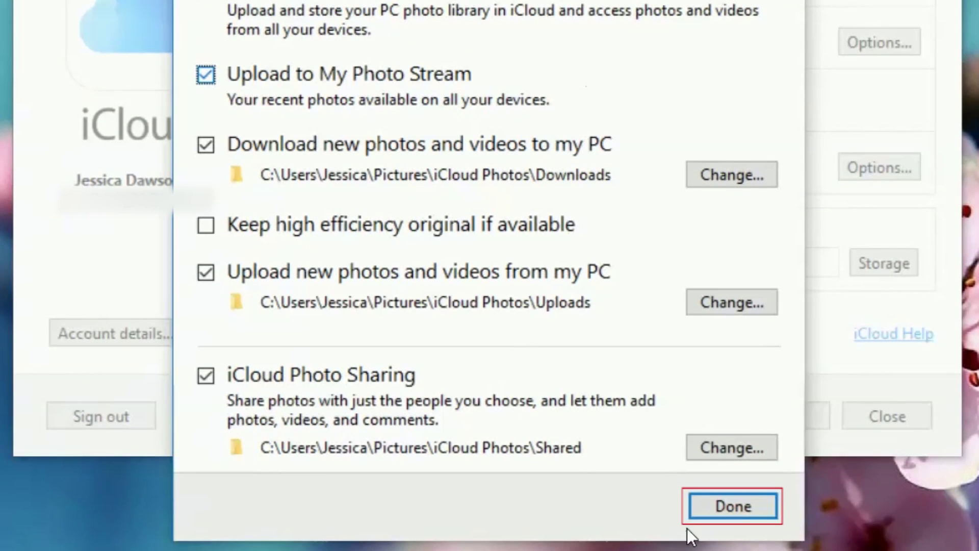
left_click(708, 515)
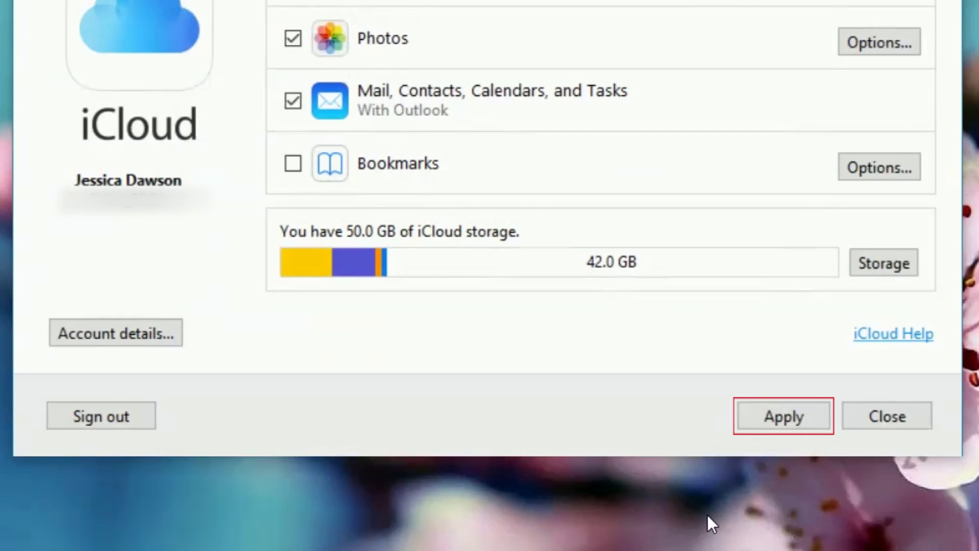
left_click(814, 421)
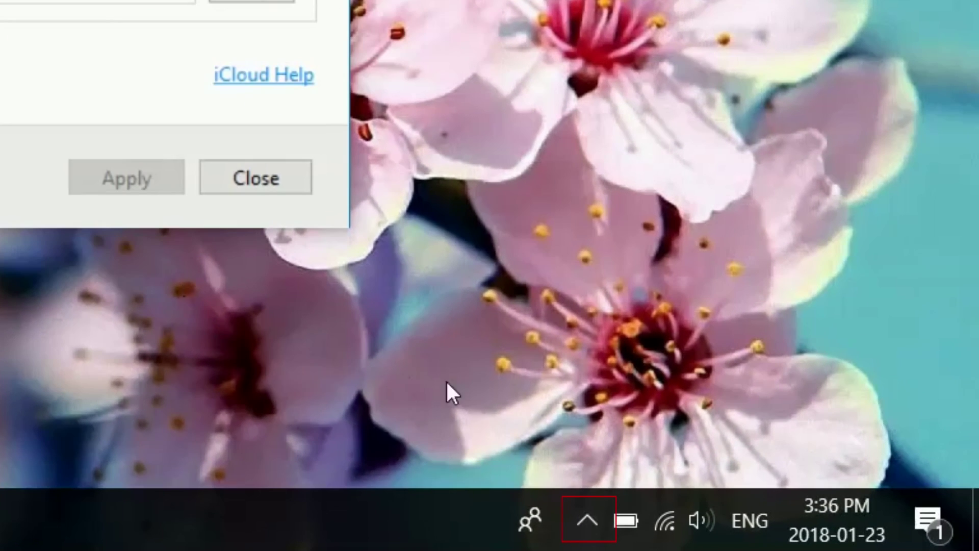
Choose Upload Photos from the iCloud tray icon's menu
left_click(591, 525)
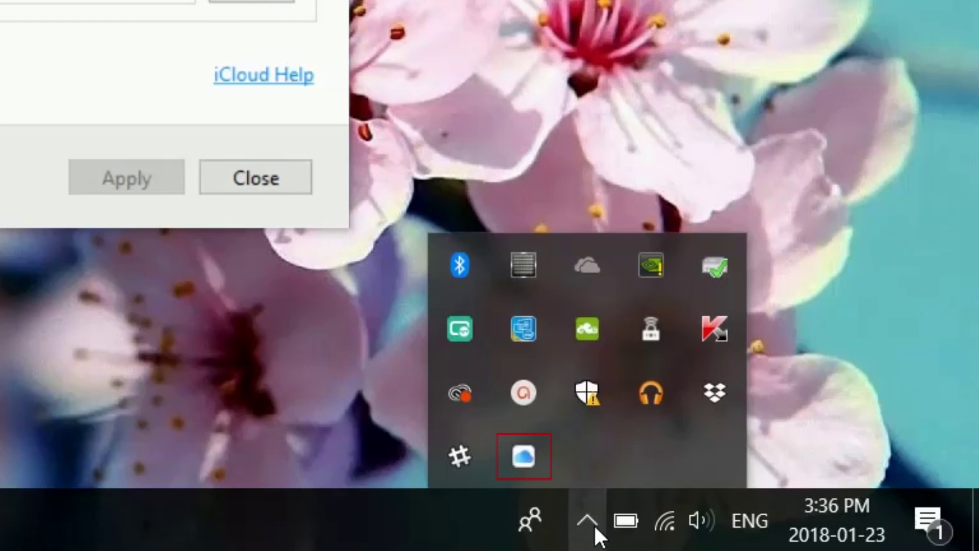
left_click(537, 470)
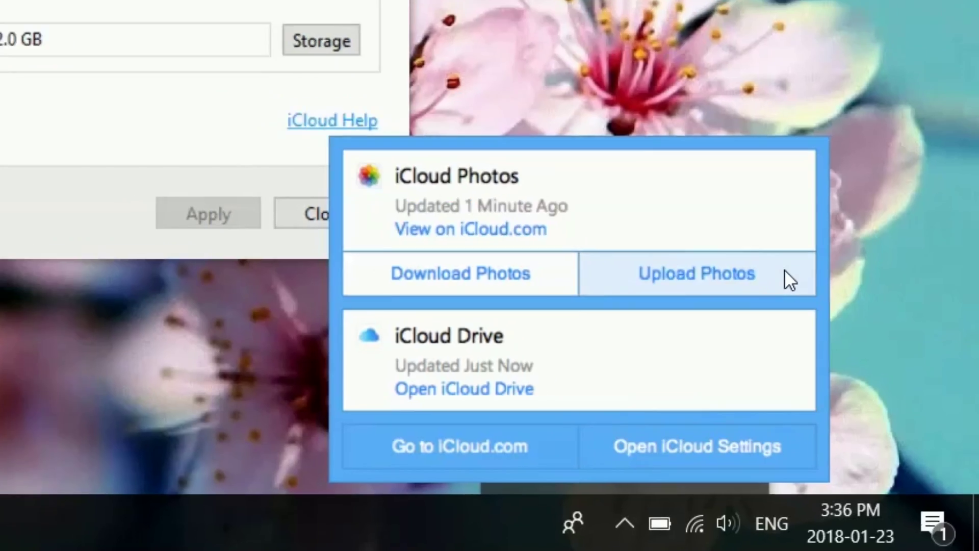
left_click(764, 242)
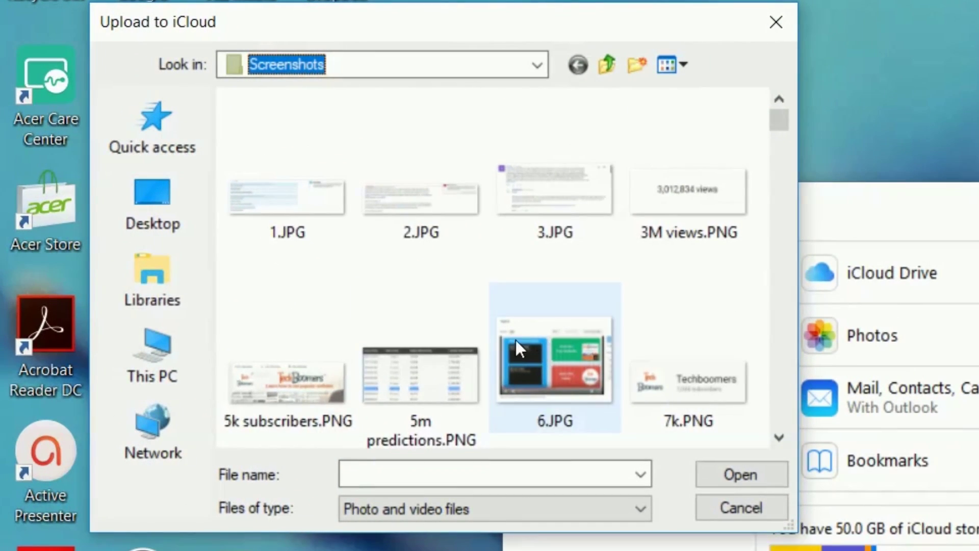
Navigate to Libraries > Pictures > Example Photo Folder in the upload dialog
left_click(139, 216)
double_click(602, 193)
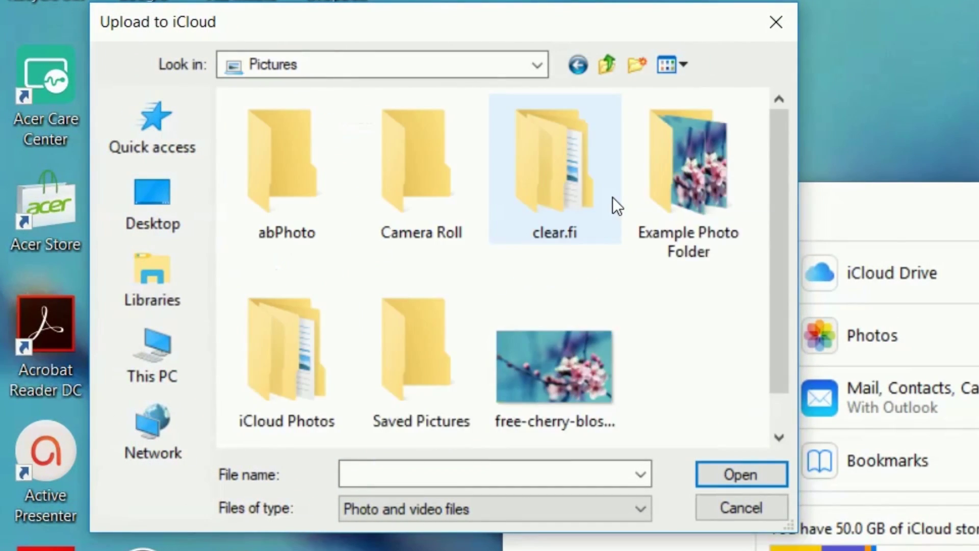
double_click(702, 229)
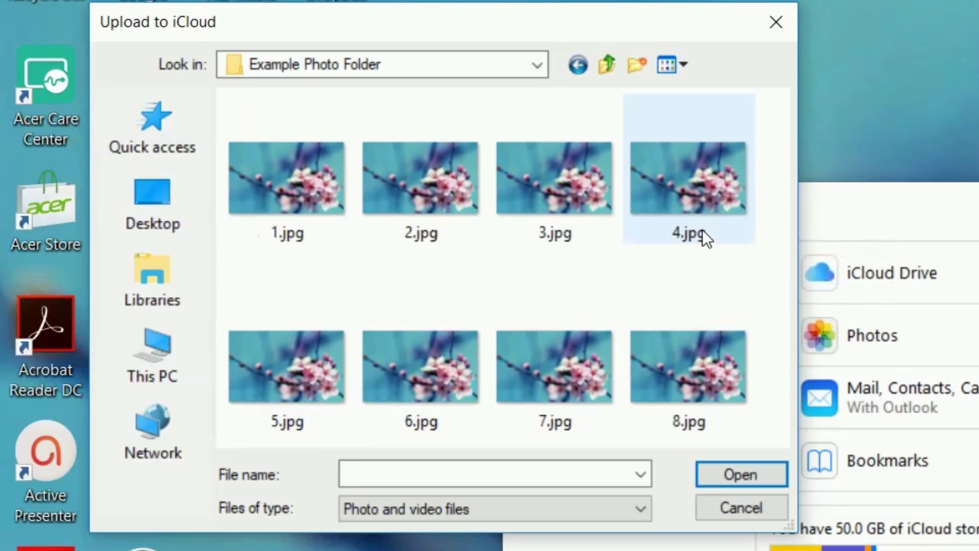
Select photos 1.jpg through 8.jpg and send them for upload to iCloud
left_click(298, 178)
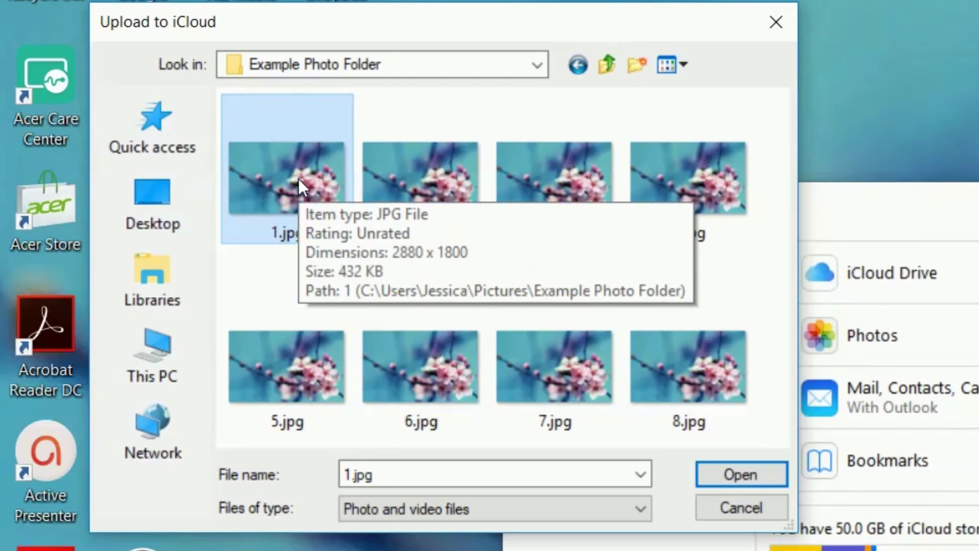
left_click(451, 182, "ctrl")
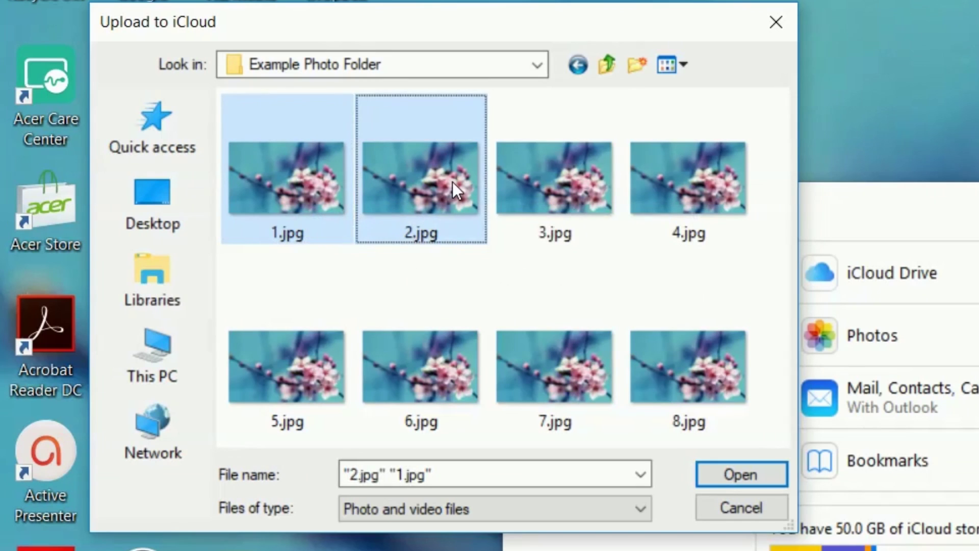
left_click(554, 192, "ctrl")
left_click(666, 191, "ctrl")
left_click(280, 394, "ctrl")
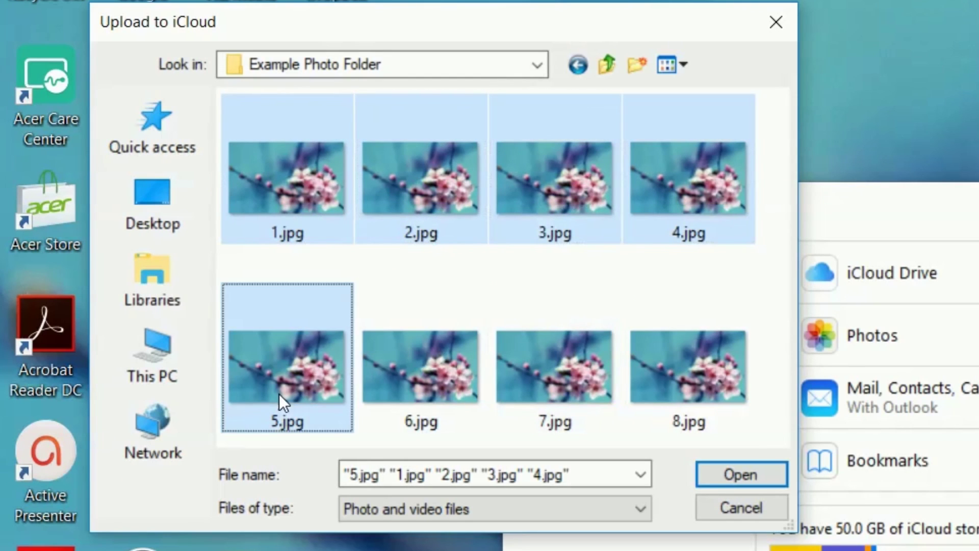
left_click(417, 373, "ctrl")
left_click(554, 375, "ctrl")
left_click(688, 373, "ctrl")
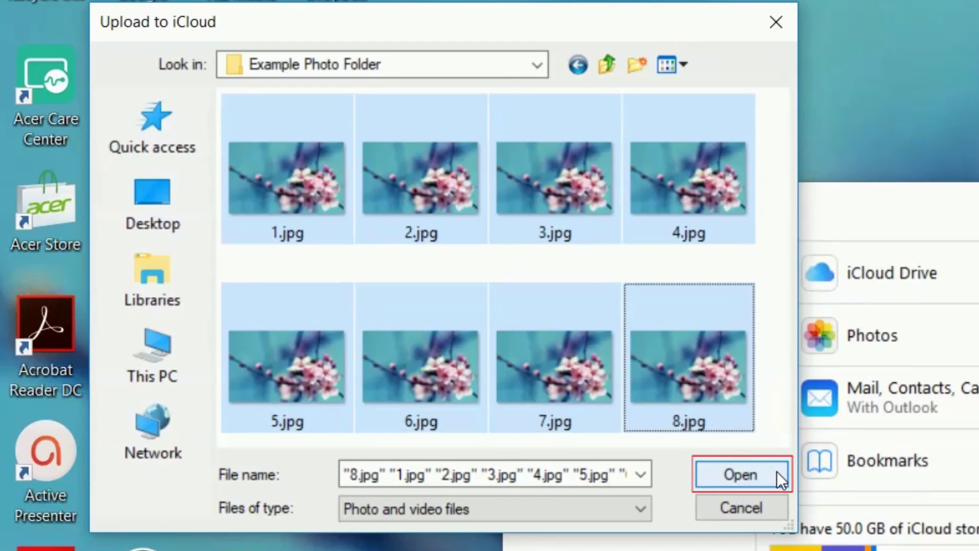
left_click(778, 473)
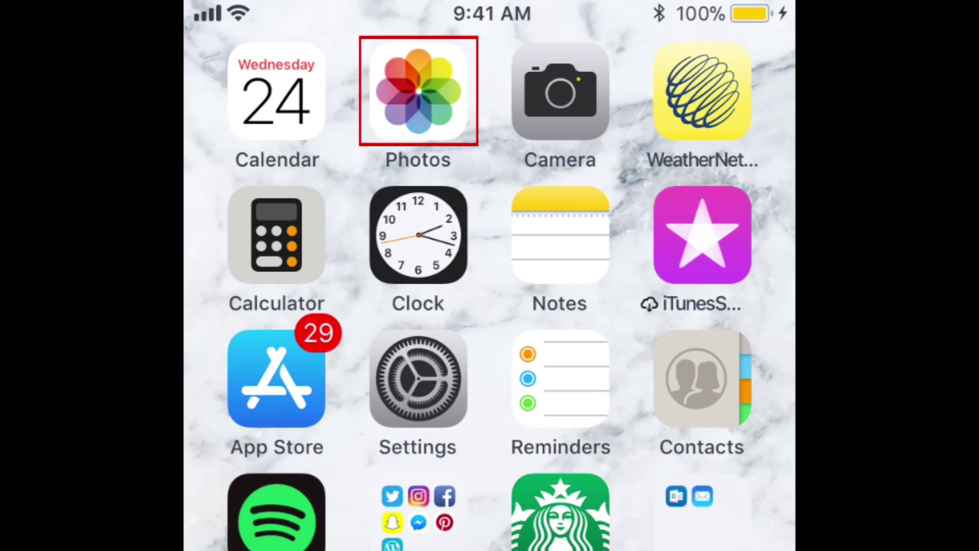
Open the iPhone Photos app to view the eight cherry-blossom photos in Recently Added
left_click(426, 84)
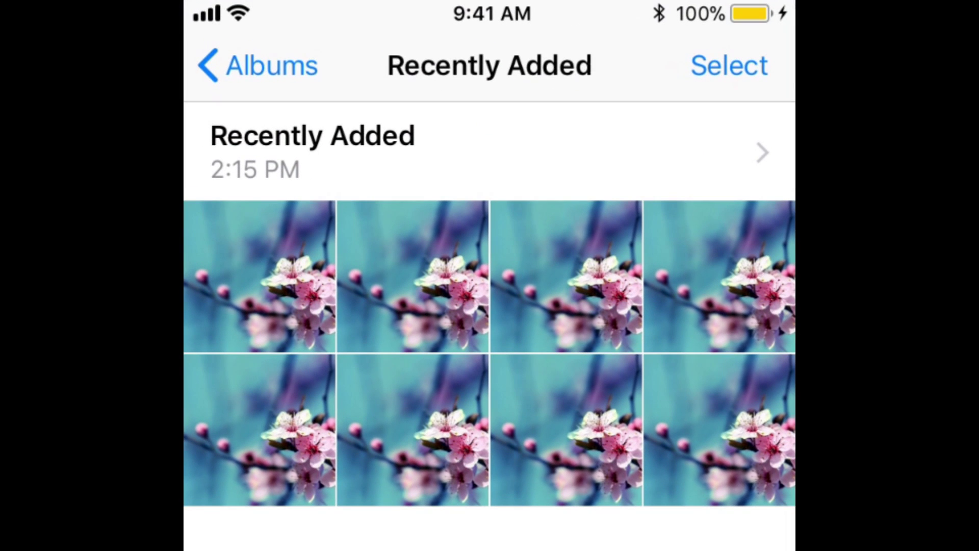